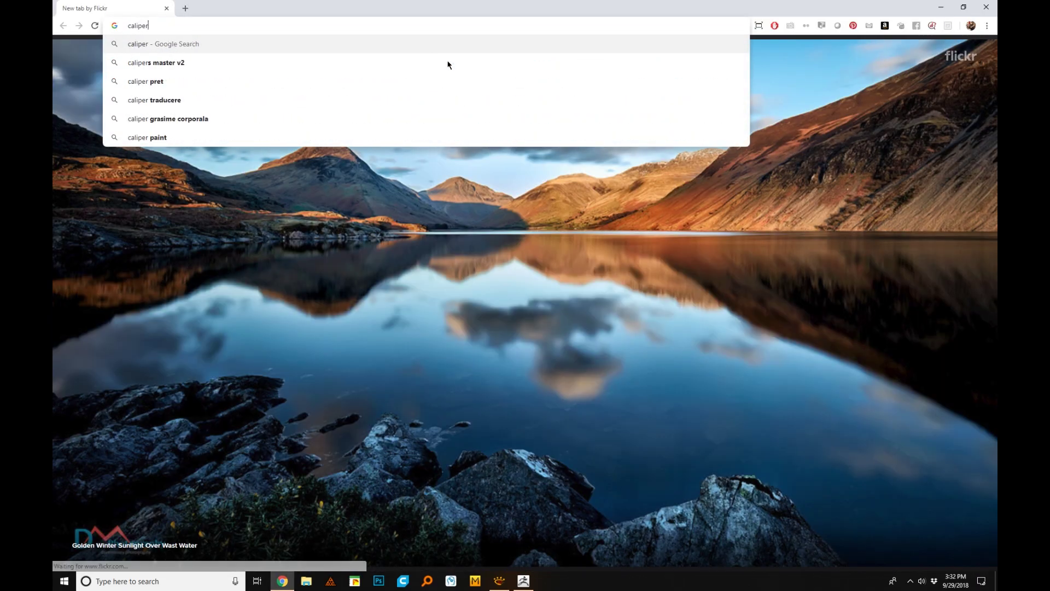
Step: Search Google for 'caliper masters v2' and open the Calipers Master v2 Gumroad page
text(v2)
key(Return)
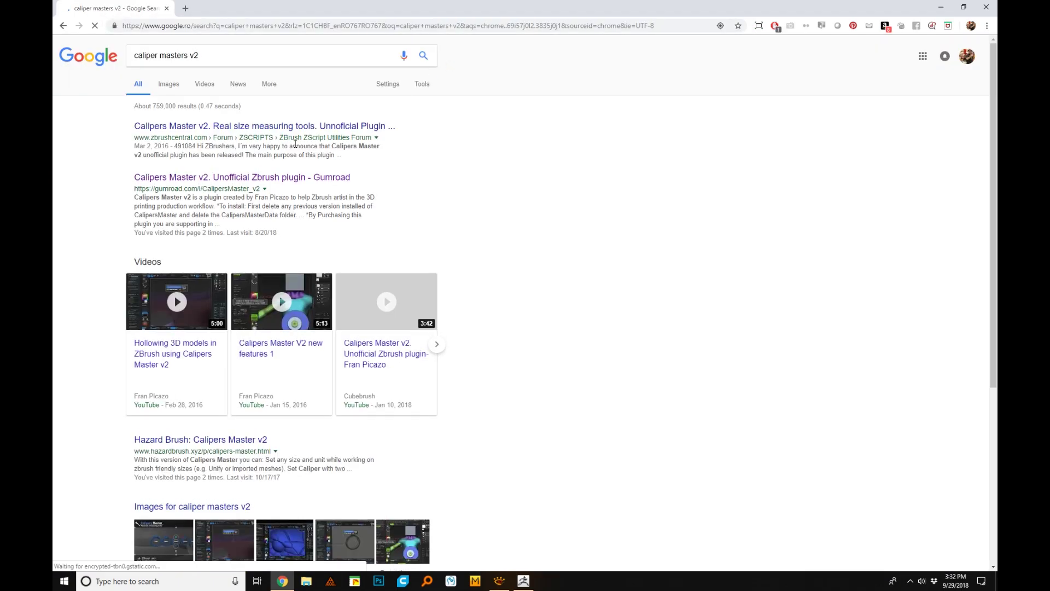
click(261, 184)
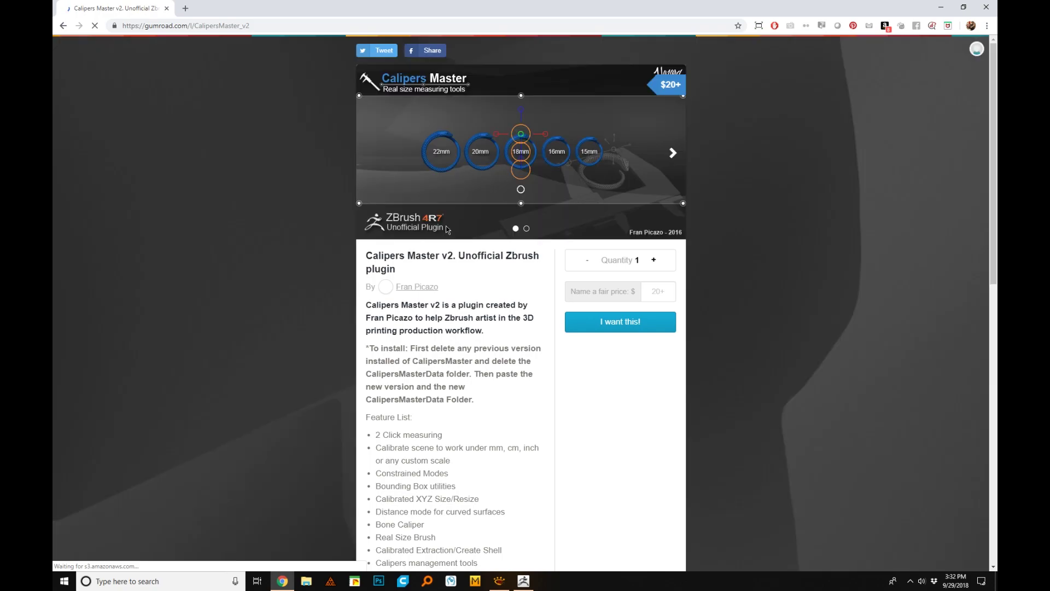
Step: Move between ZBrush and the Gumroad plugin page, ending with ZBrush in front
click(524, 581)
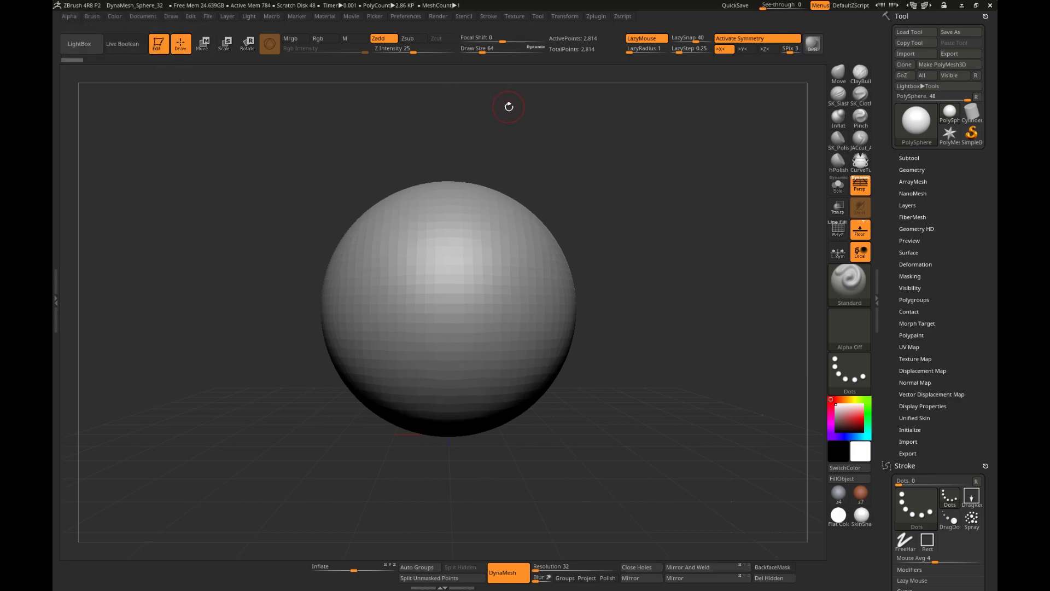
click(958, 6)
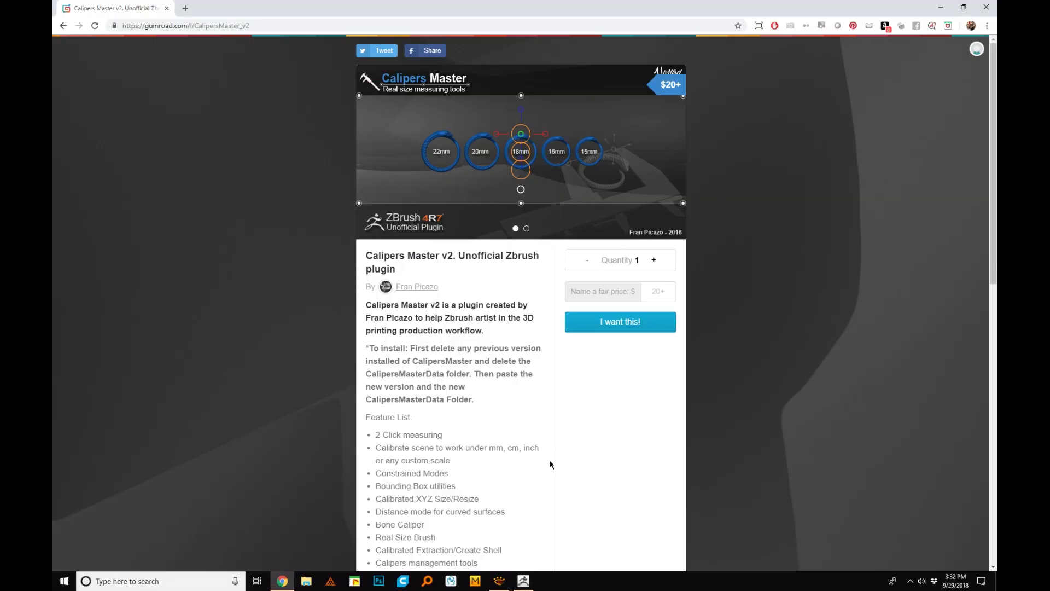
click(523, 580)
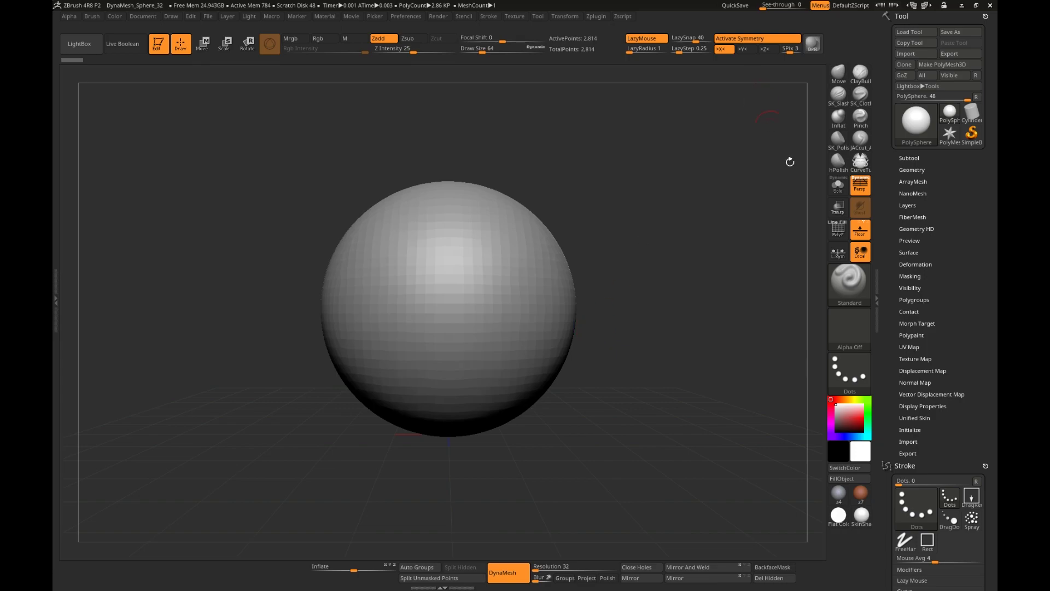
Step: Load Foxpresso-Brew-3d-print-Ready.ZTL from the Foxpresso ZBrush folder and turn off perspective
click(908, 32)
scroll(350, 190, up, 6)
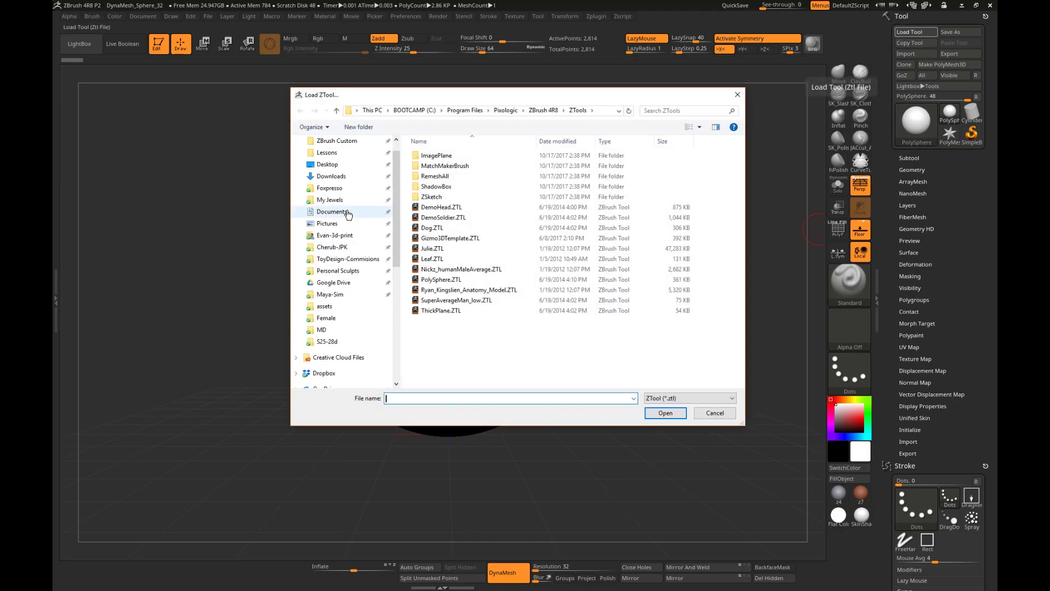
click(344, 207)
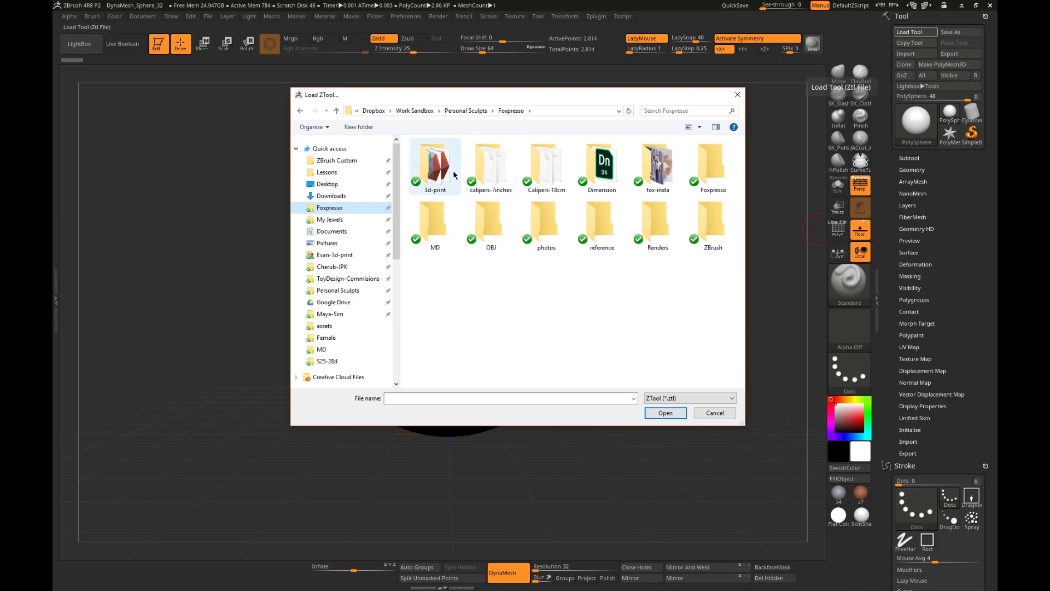
double_click(713, 224)
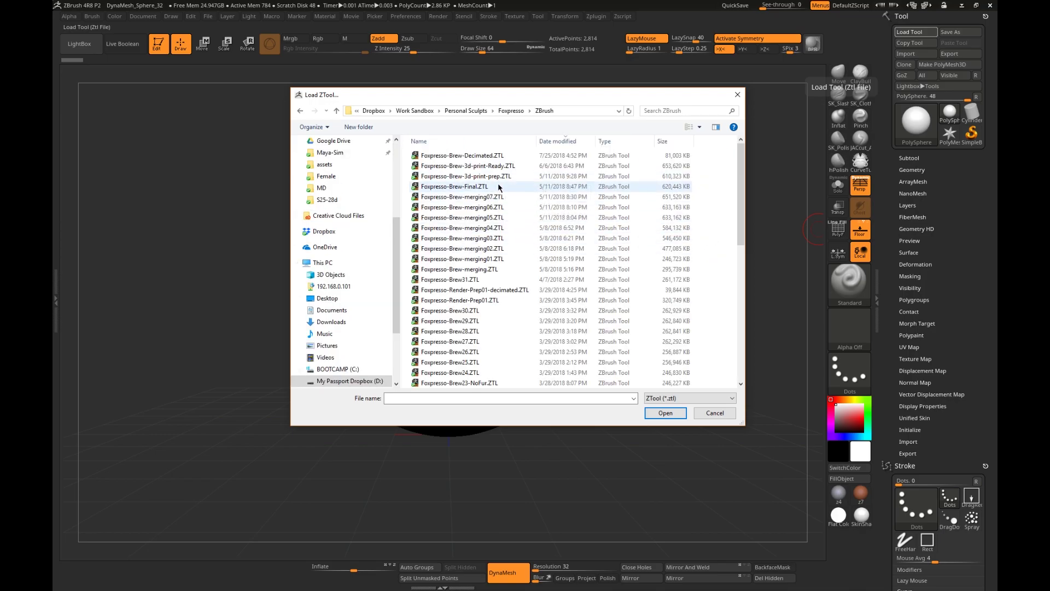
click(499, 166)
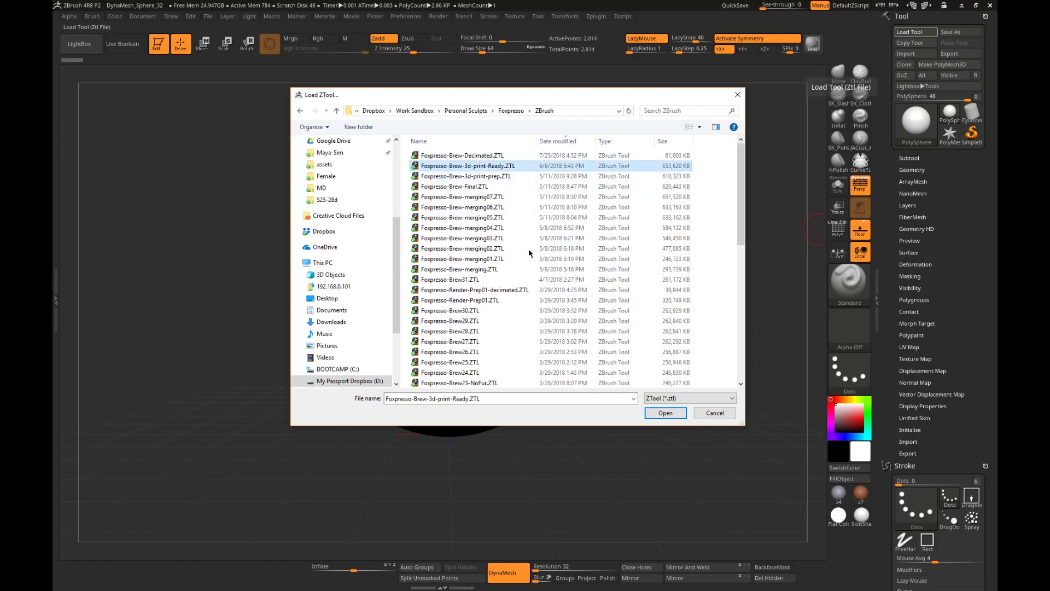
click(669, 414)
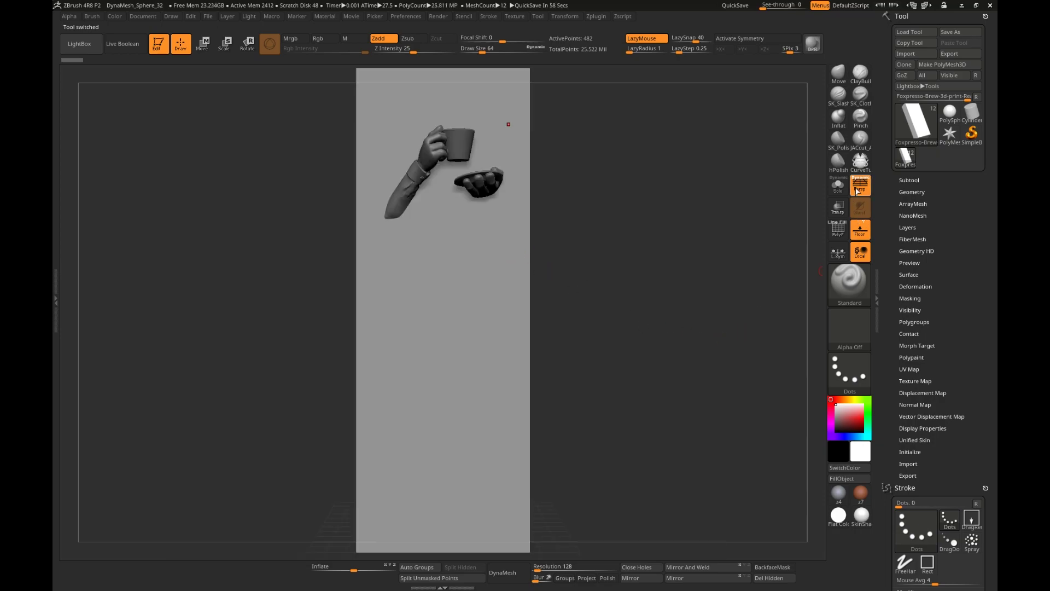
click(857, 188)
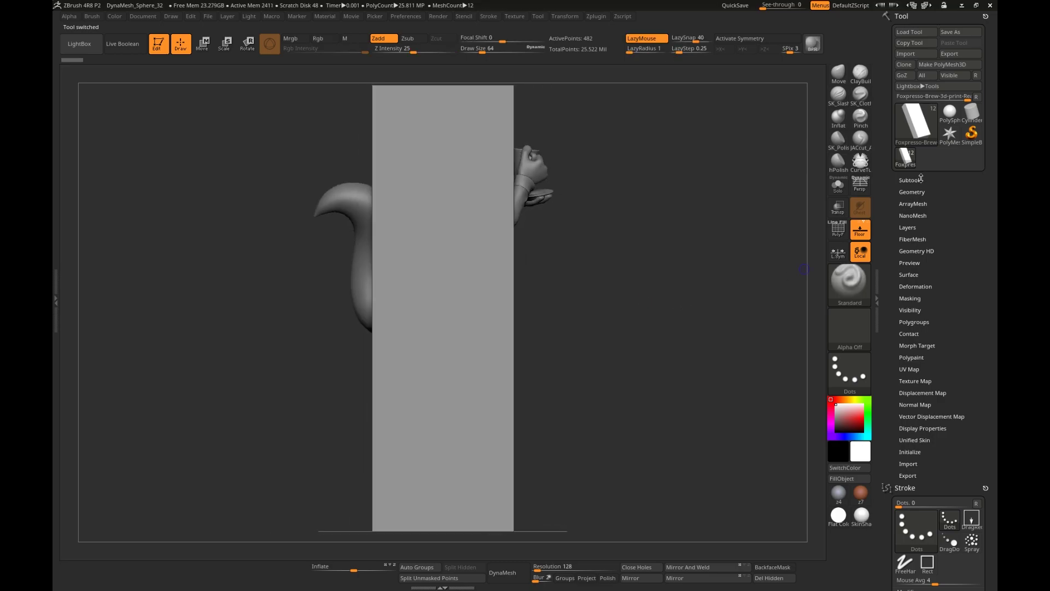
Step: Make the top block subtool transparent to reveal the fox figure, then rotate the view
click(911, 180)
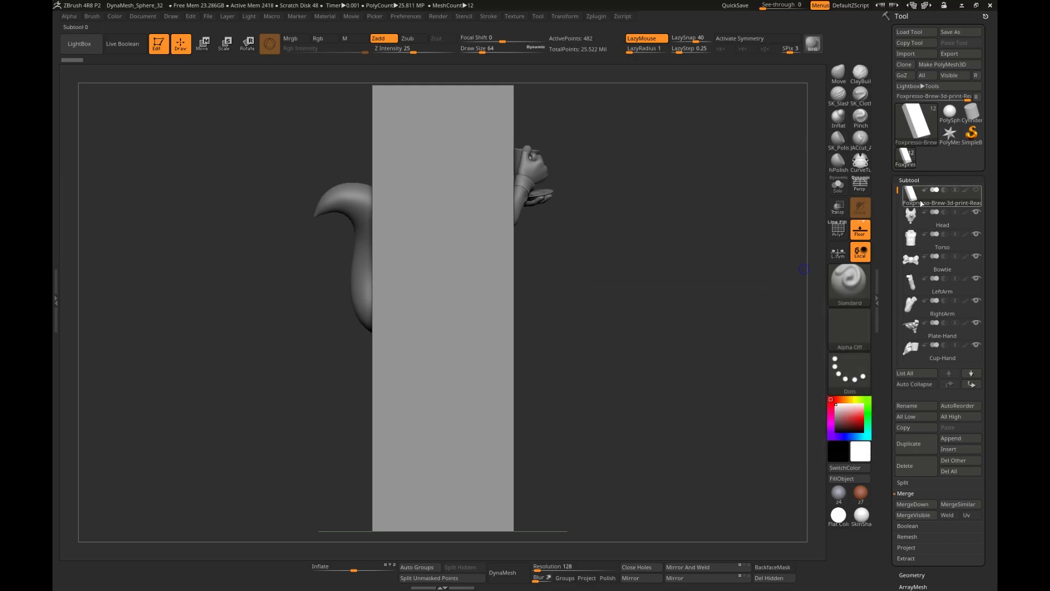
mouse_move(928, 209)
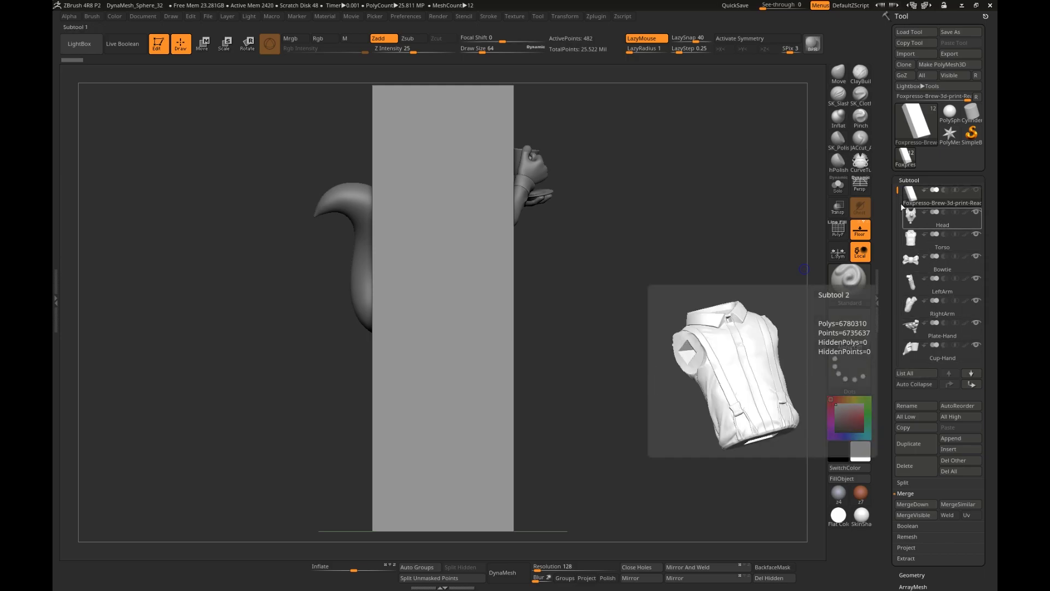
click(925, 222)
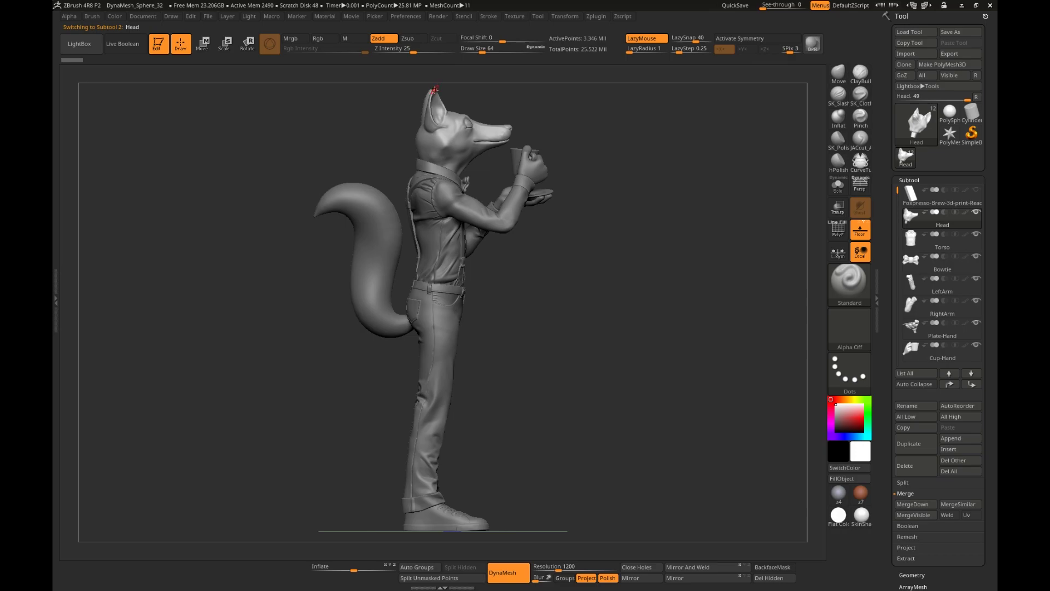
click(913, 197)
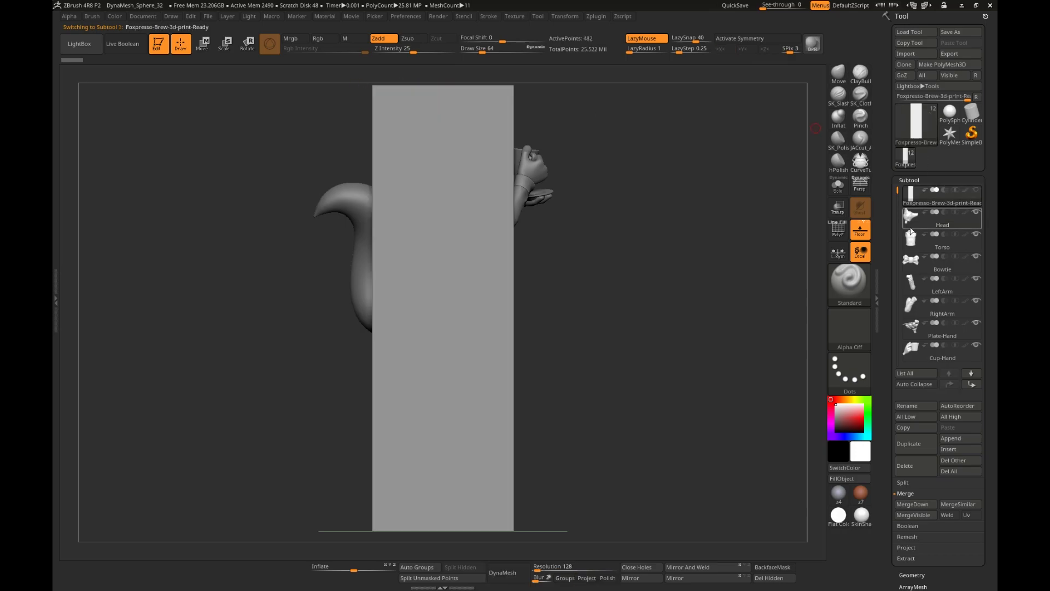
click(838, 206)
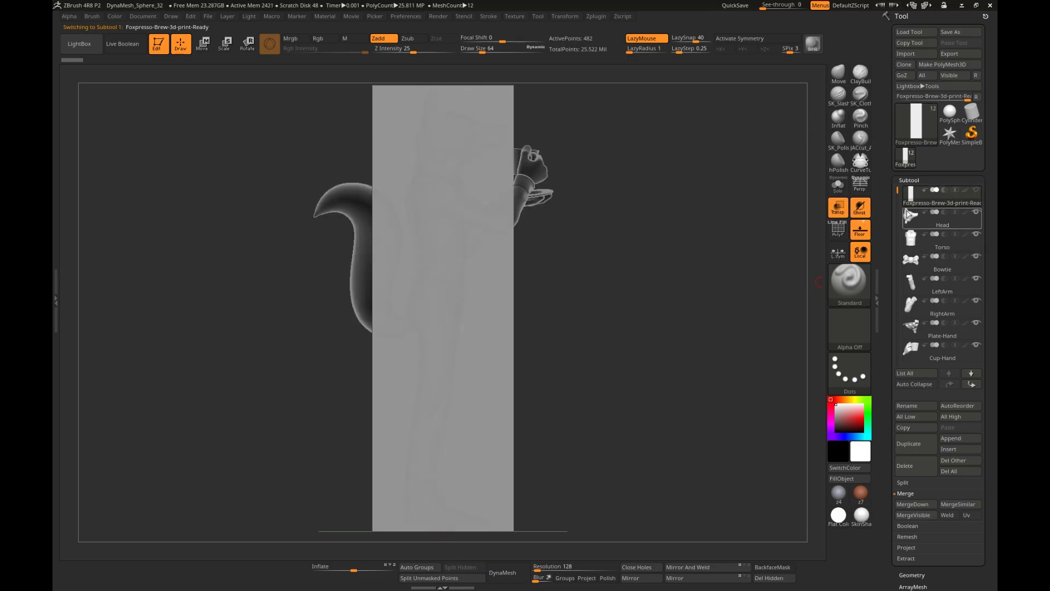
mouse_move(906, 215)
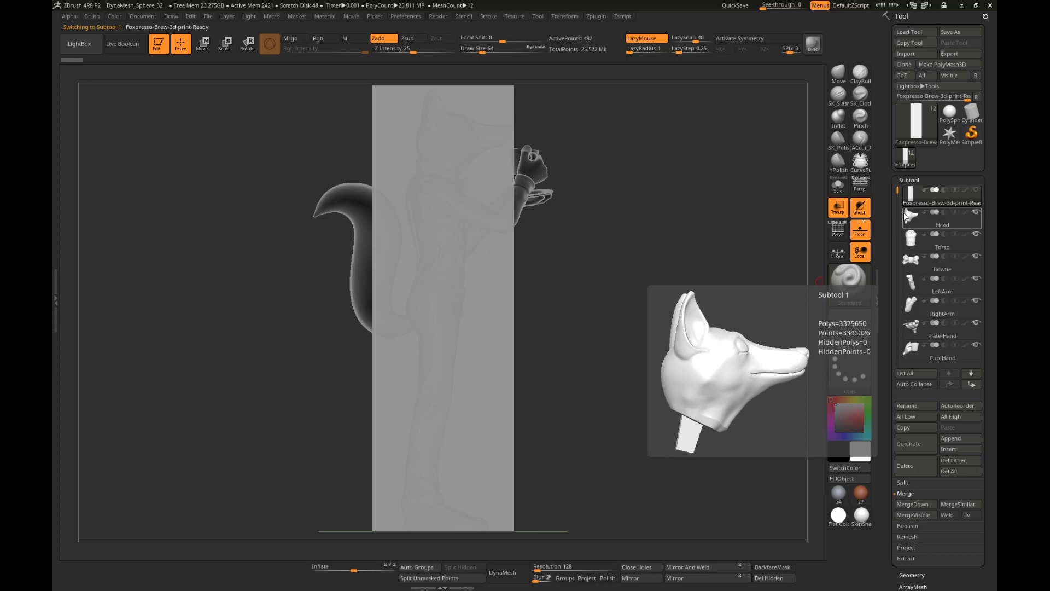
drag(686, 200, 492, 79)
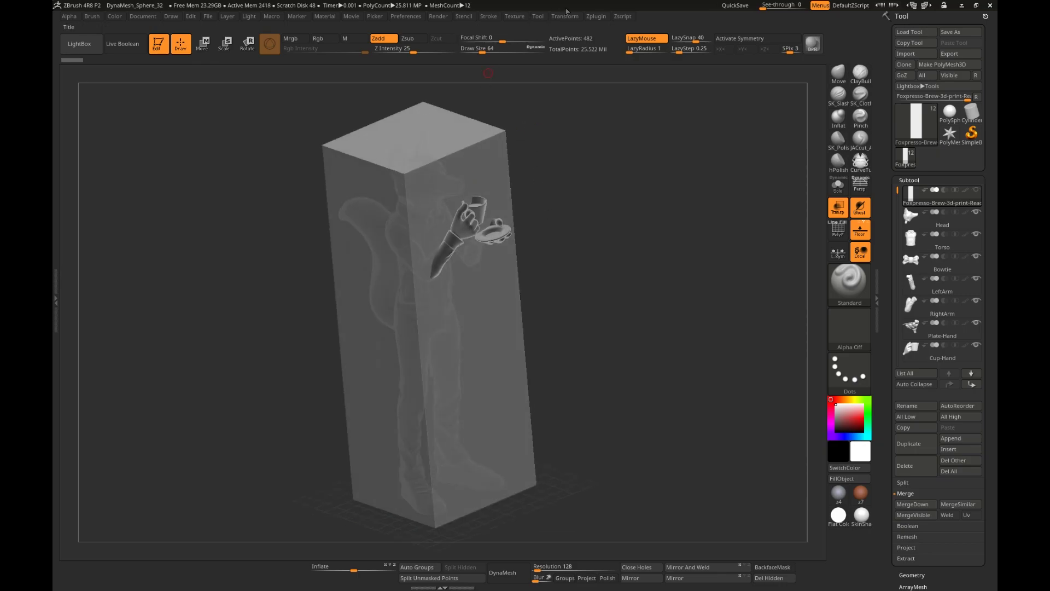
Step: Open the Calipers Master plugin panel and place the transpose line on the block's top face
click(595, 16)
click(589, 17)
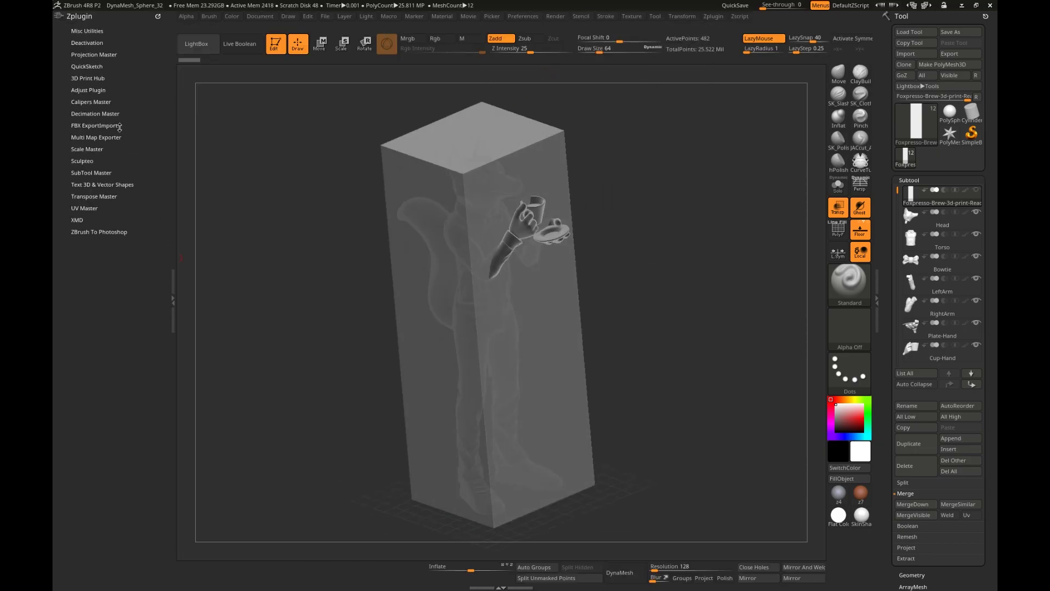
click(93, 102)
click(113, 252)
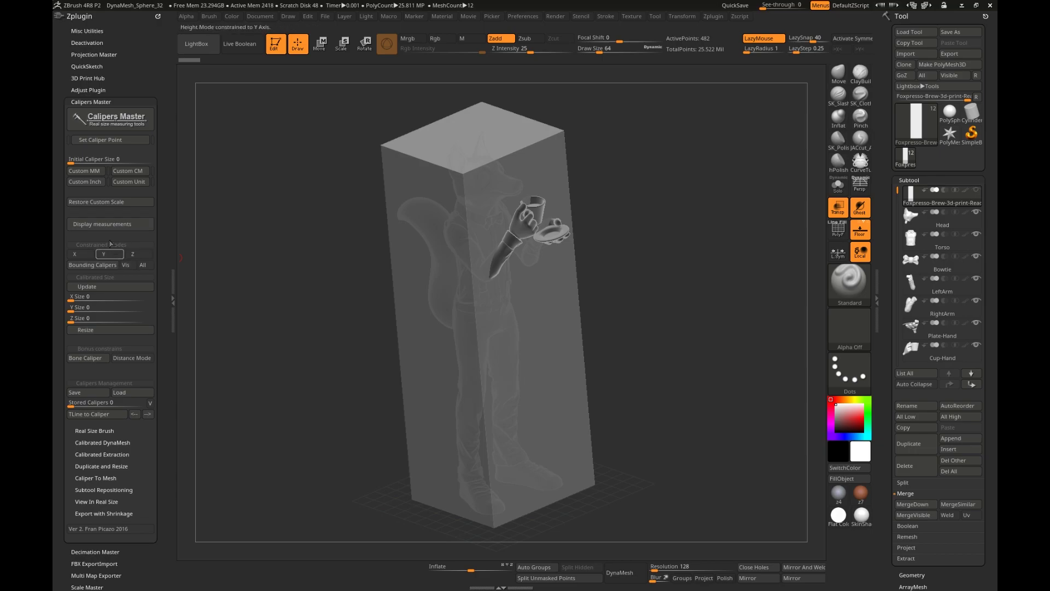
click(320, 43)
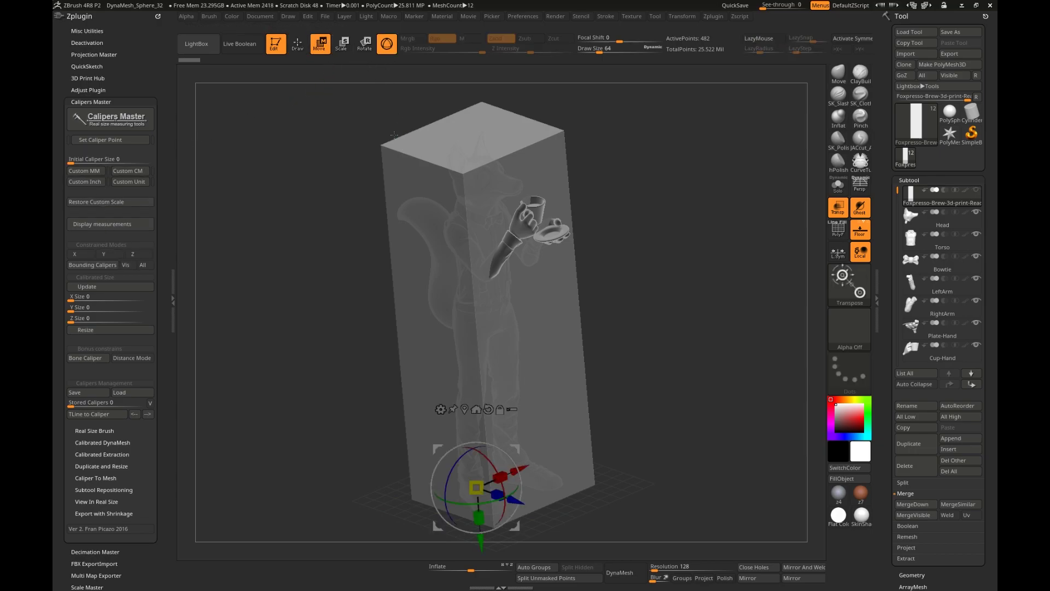
click(386, 44)
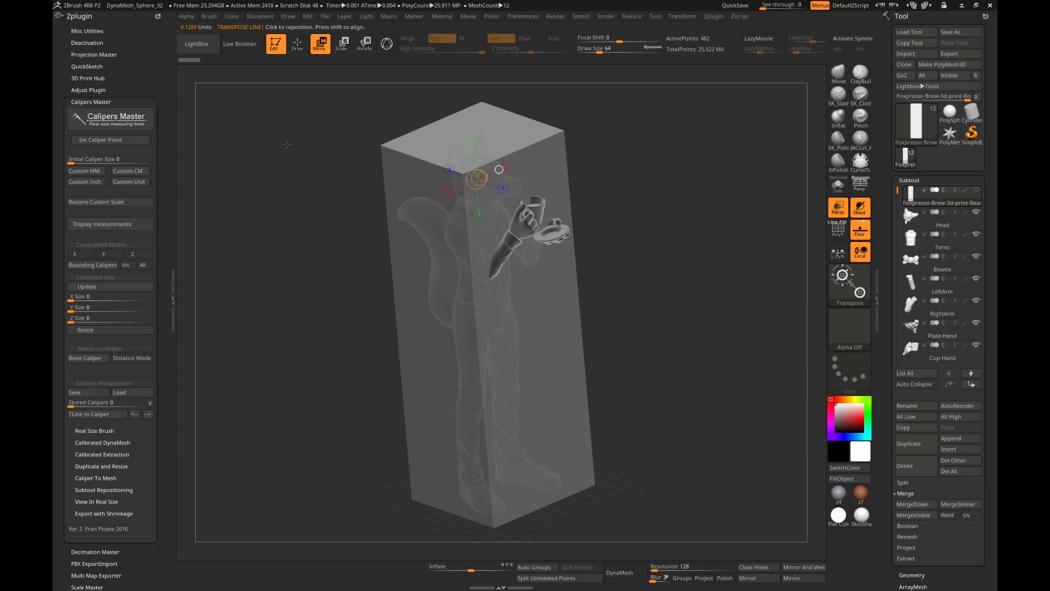
click(456, 134)
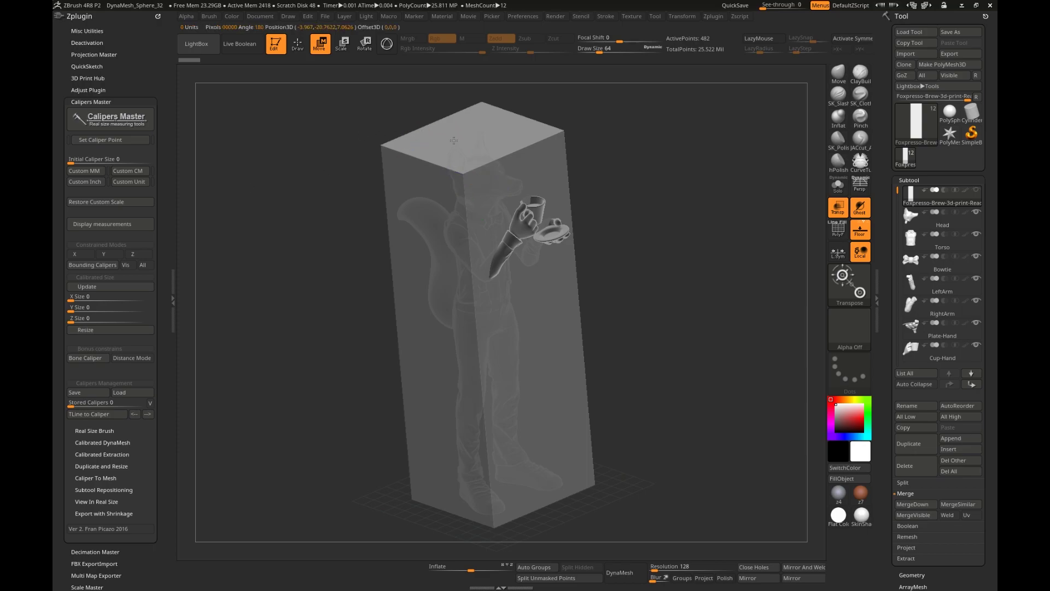
Step: Start setting caliper points with the height constrained to the Y axis
click(102, 141)
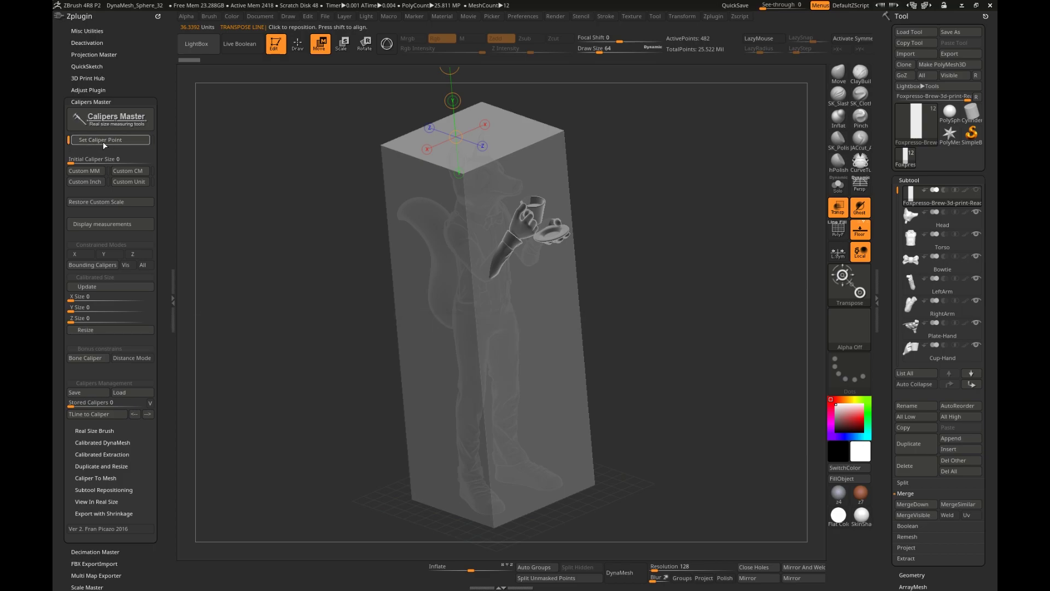
click(110, 255)
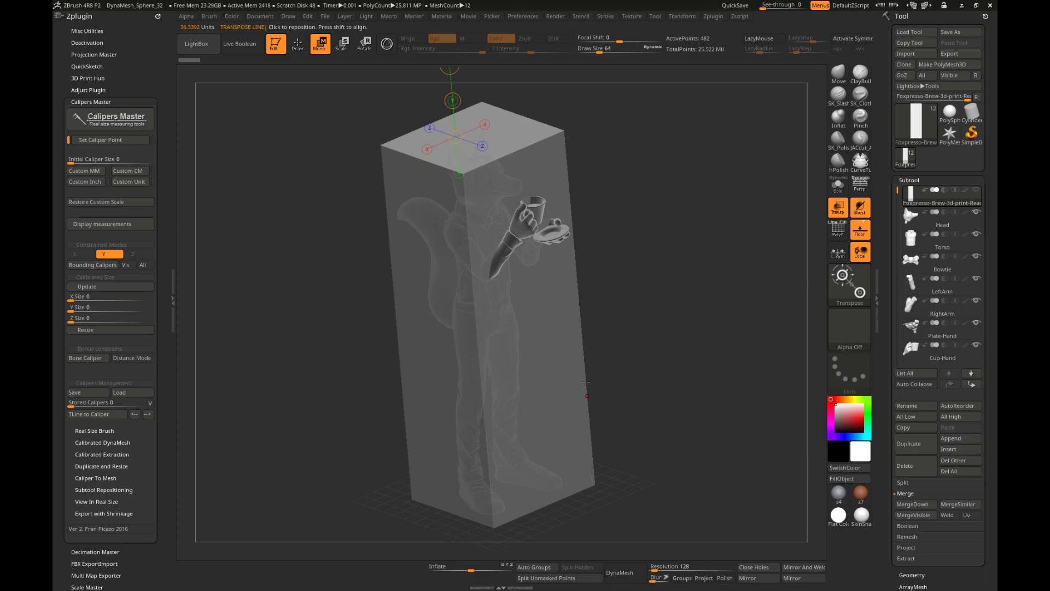
drag(586, 381, 447, 74)
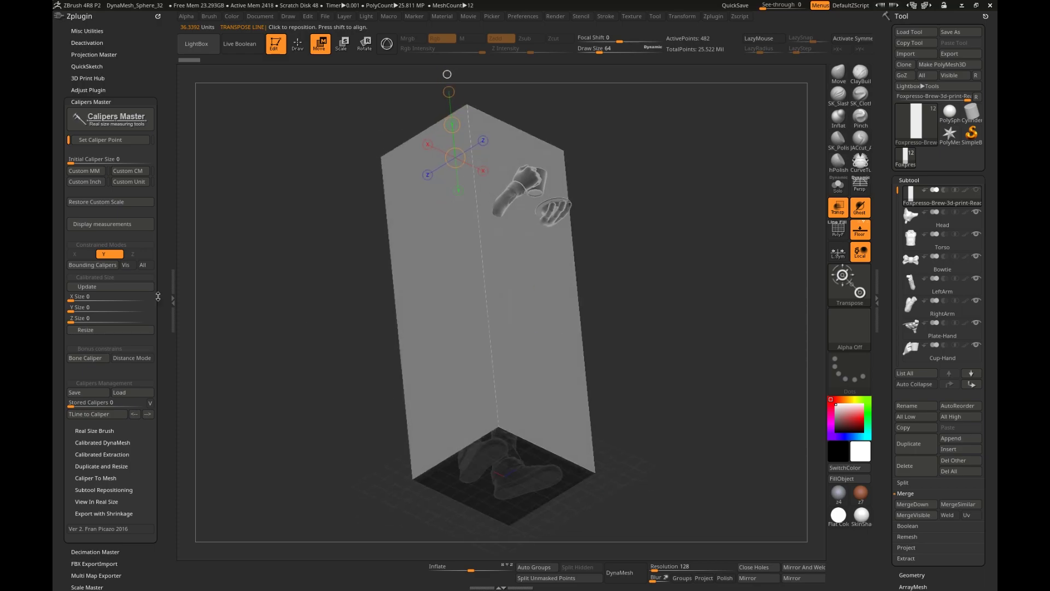
click(109, 255)
Step: Calibrate the full-height caliper to 7 custom inches, reading 6.999568 in, and expand the shrinkage-export options
click(506, 468)
click(112, 140)
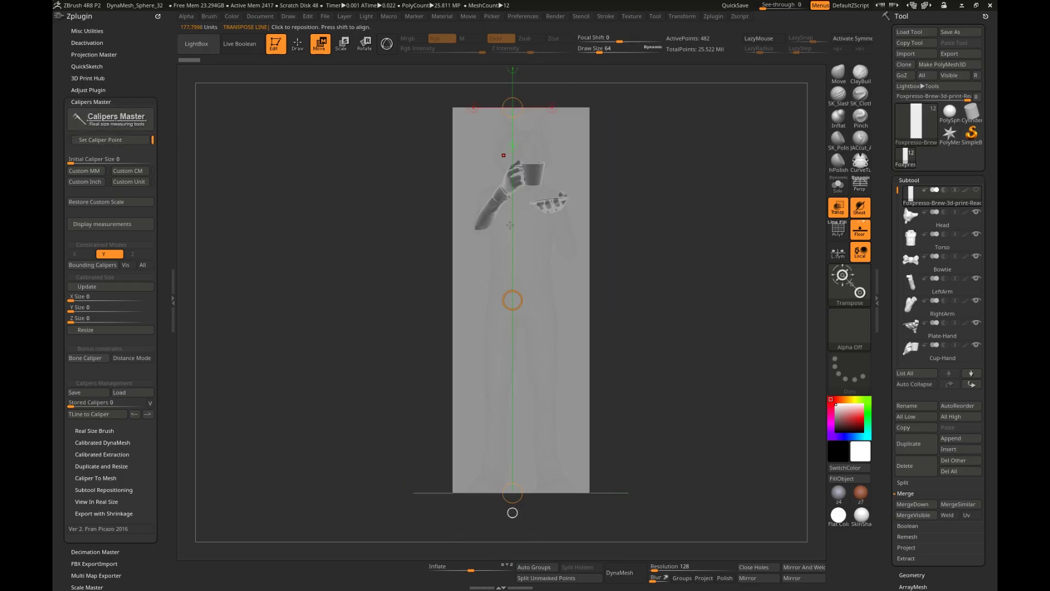
click(113, 162)
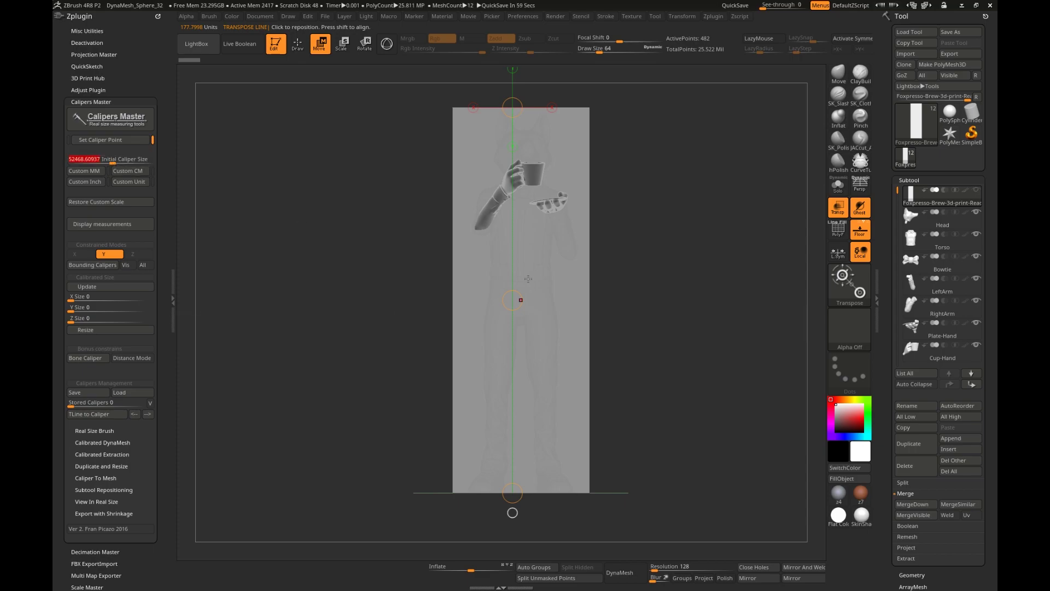
text(7)
click(89, 182)
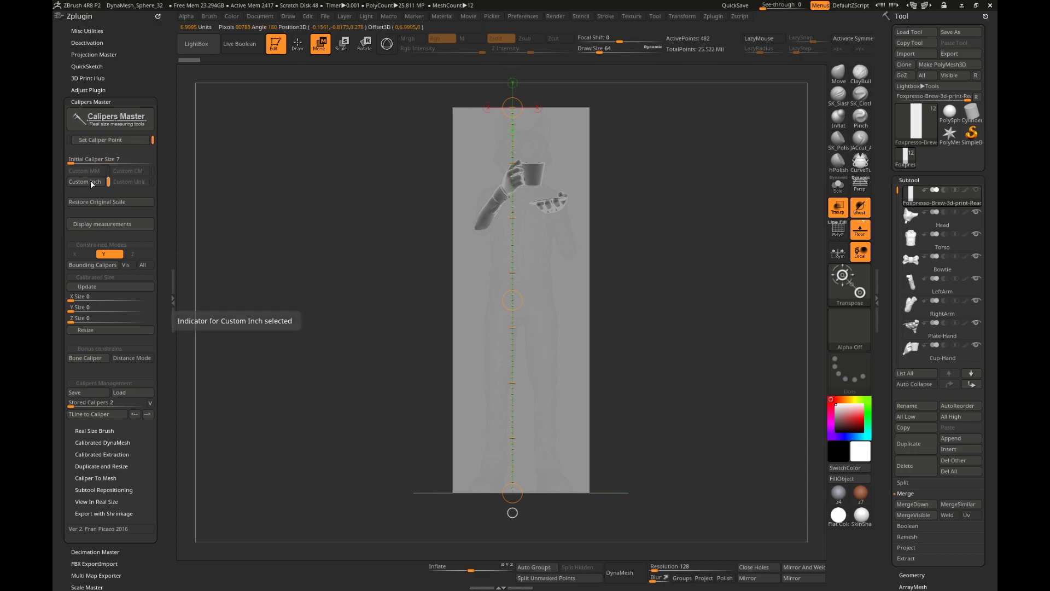
click(117, 225)
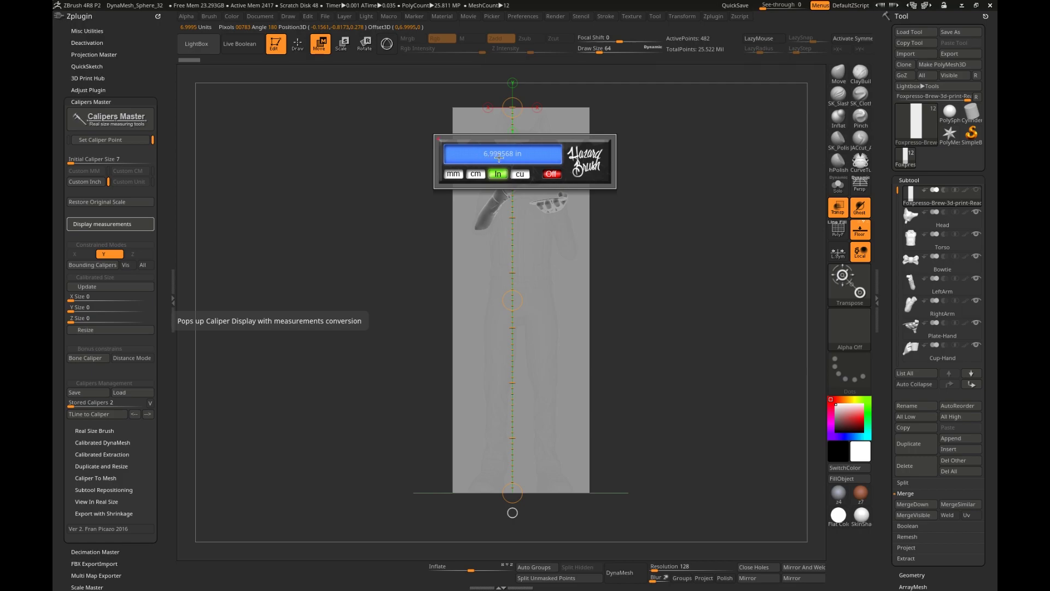
click(553, 175)
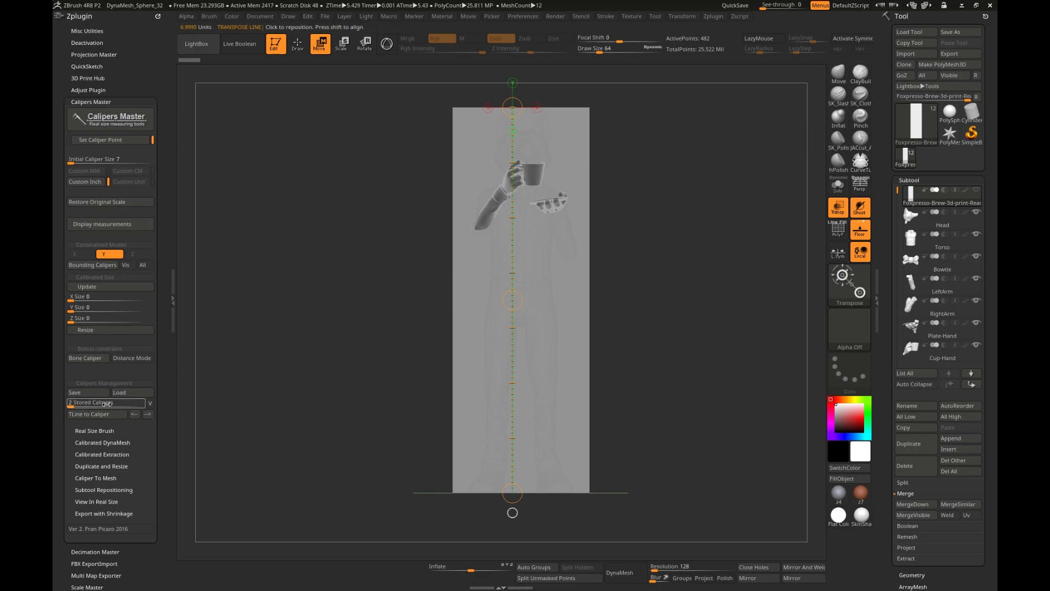
click(117, 514)
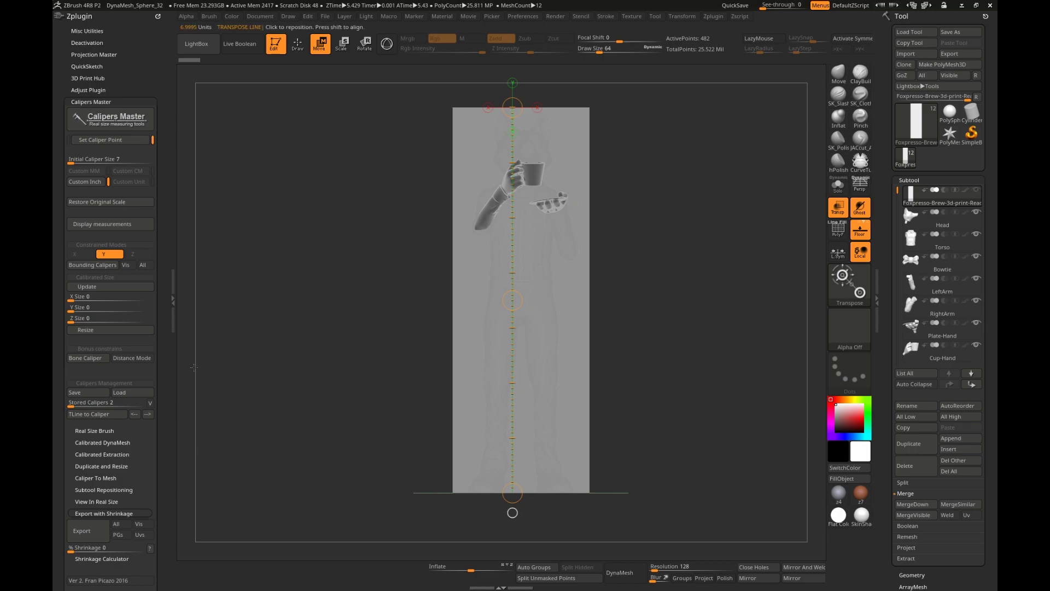
Step: Save the calibration as CalipersUnits_7inches inside a new Calipers-7inches folder
click(101, 395)
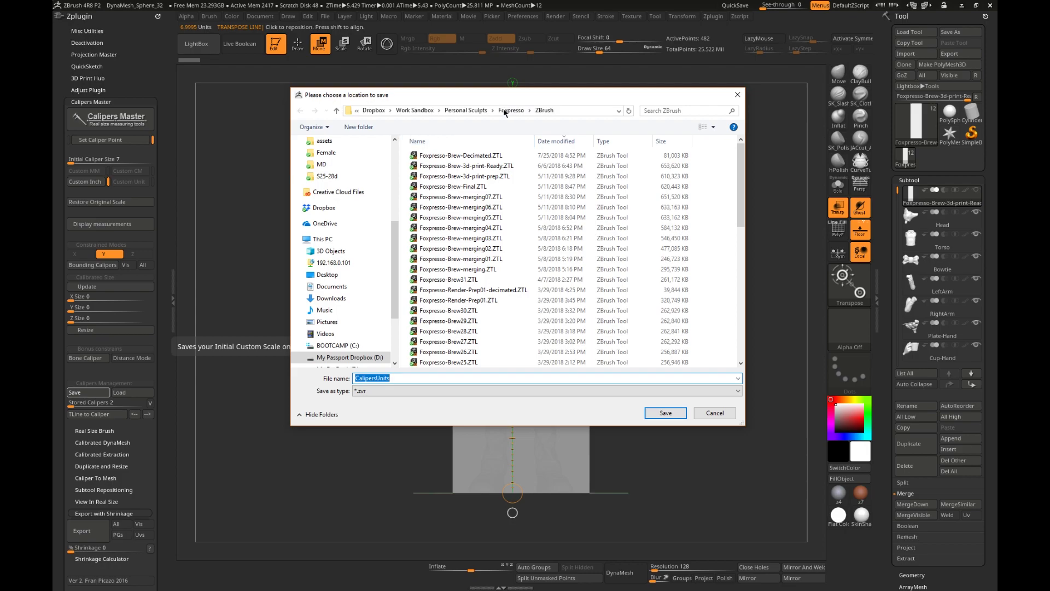
click(370, 127)
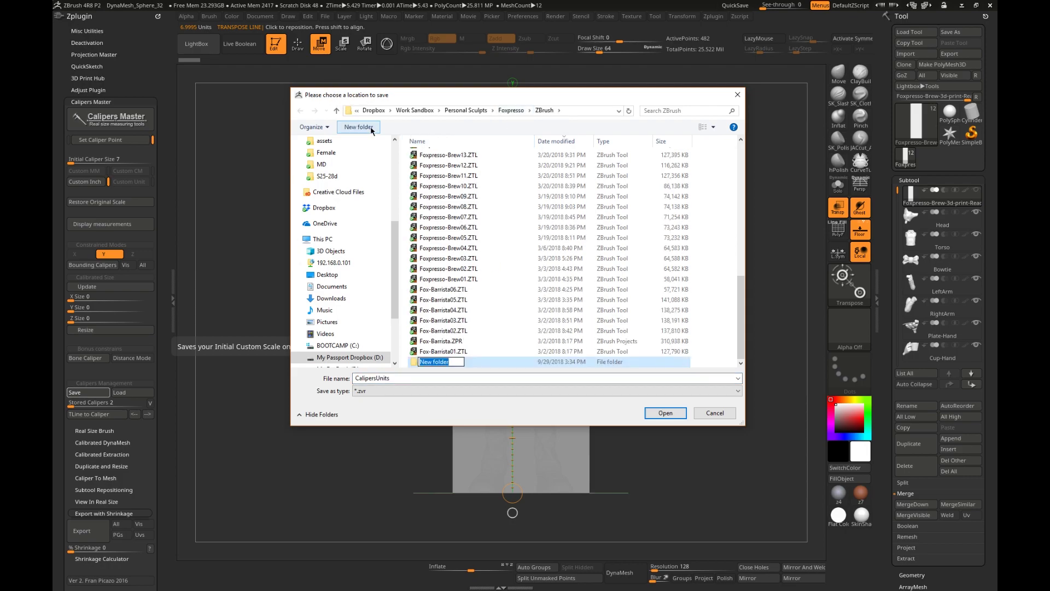
text(Caliperd)
text(-7inches)
key(Return)
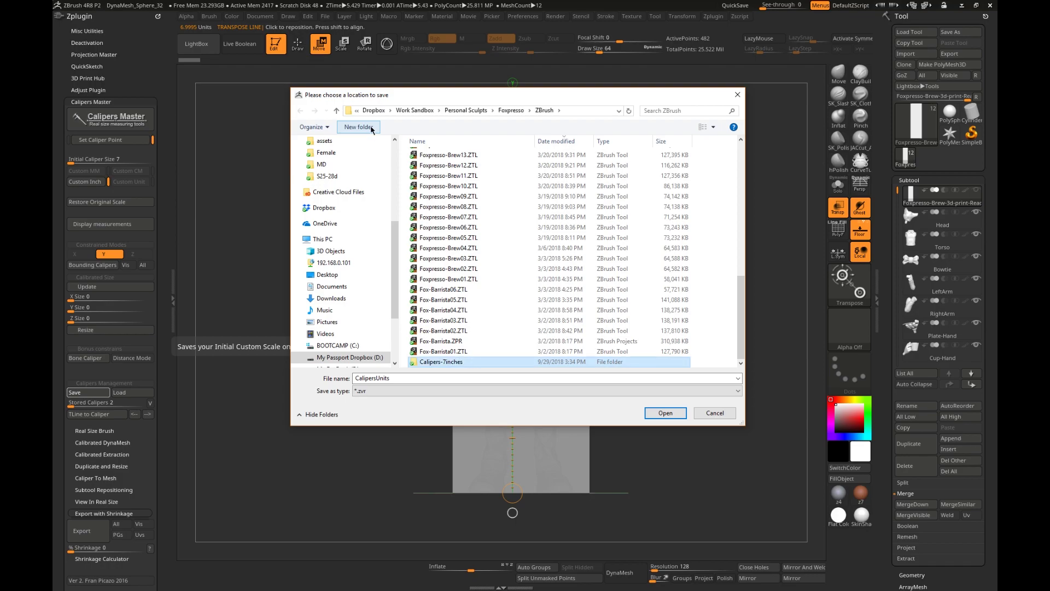
double_click(466, 362)
click(452, 378)
text(_7)
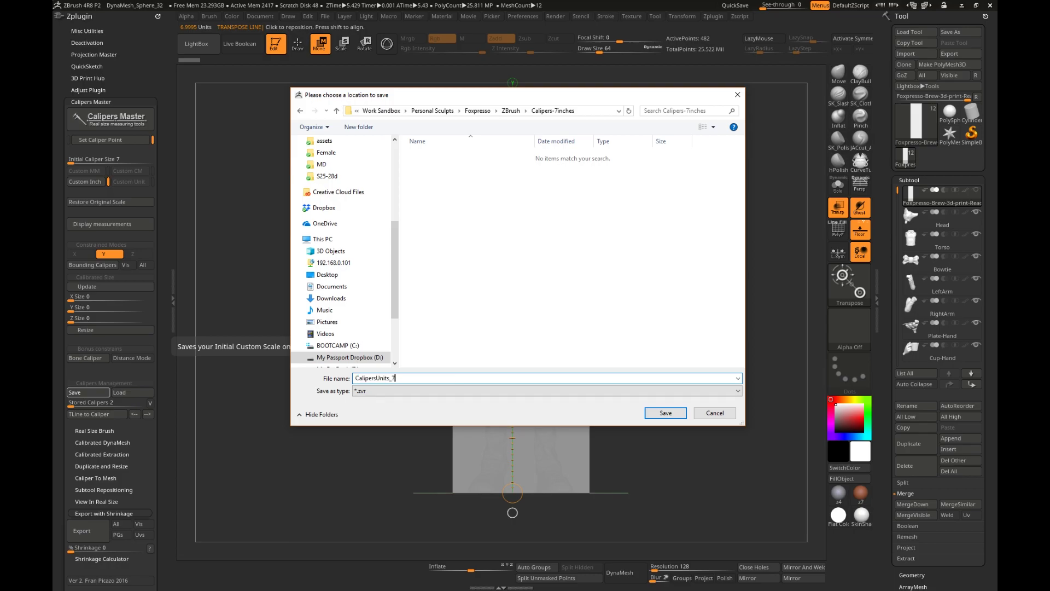
text(inches)
click(665, 414)
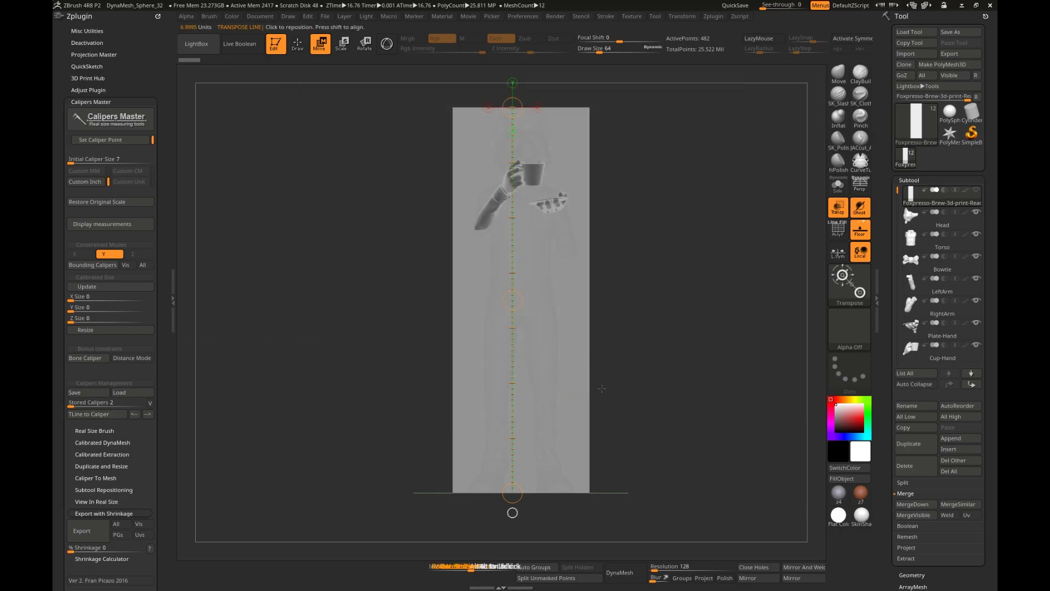
Step: Restore the original scale, recalibrate the caliper to 5 inches (4.999693 in), and save it
drag(642, 276, 607, 203)
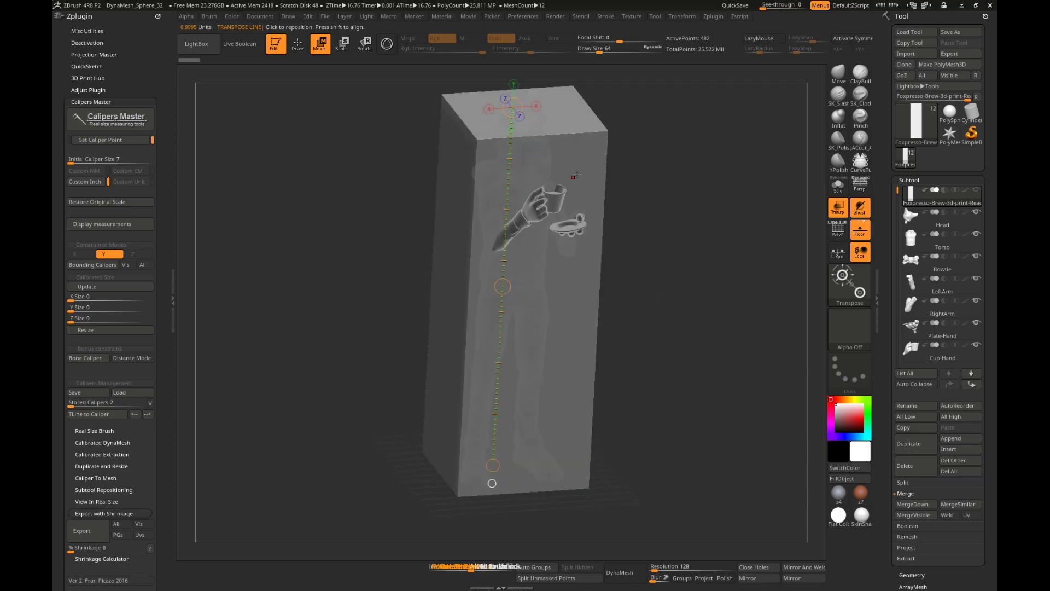
click(123, 202)
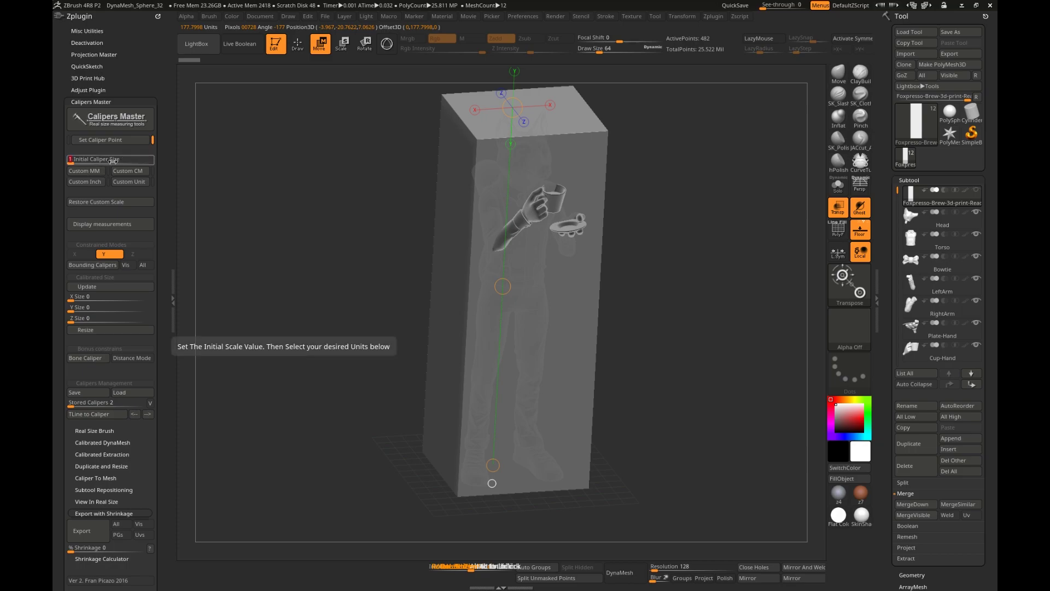
key(Return)
click(94, 182)
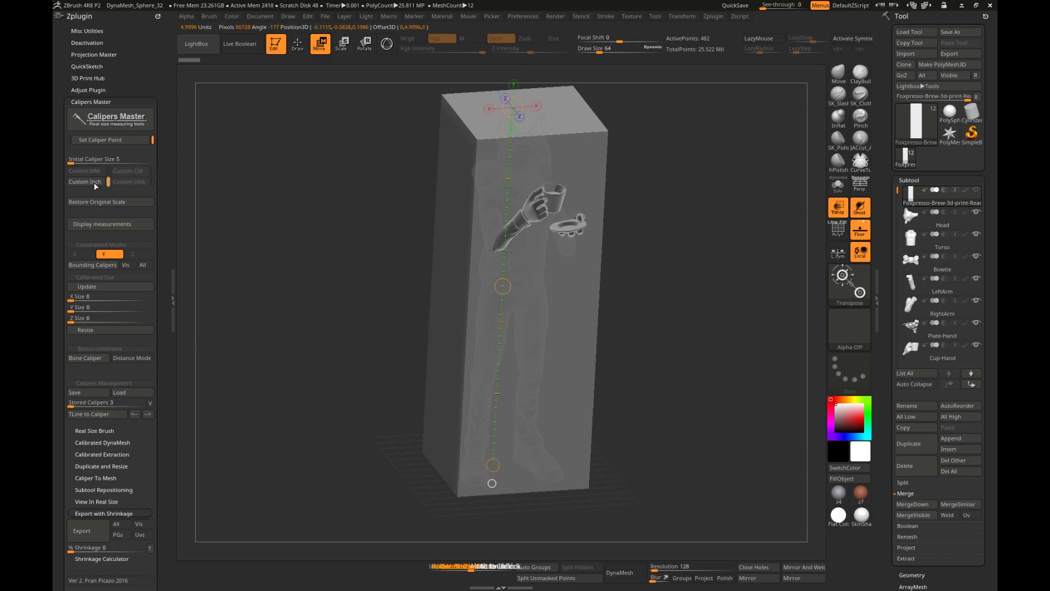
click(136, 224)
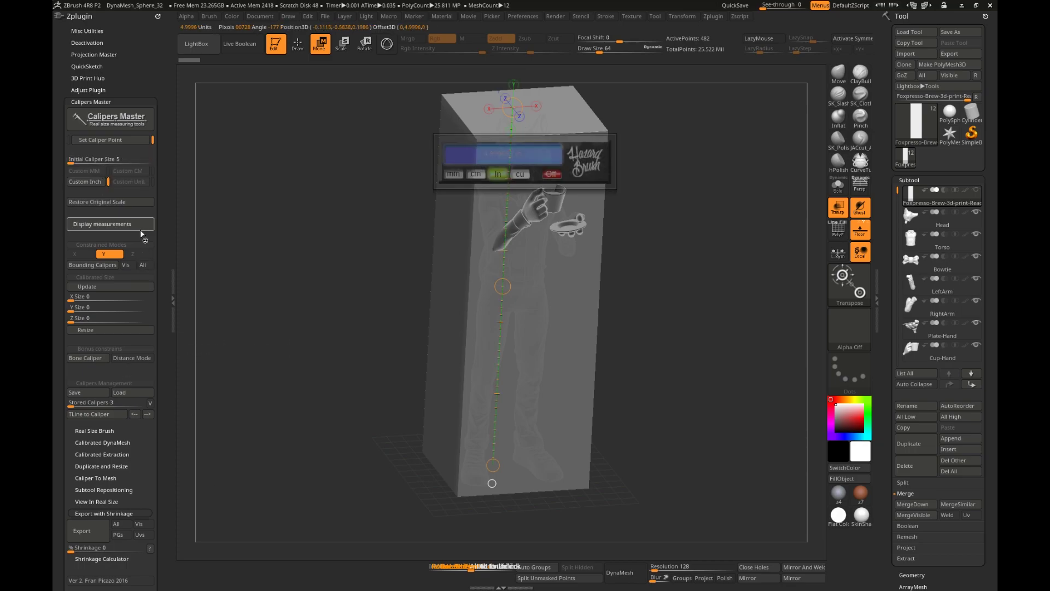
click(551, 174)
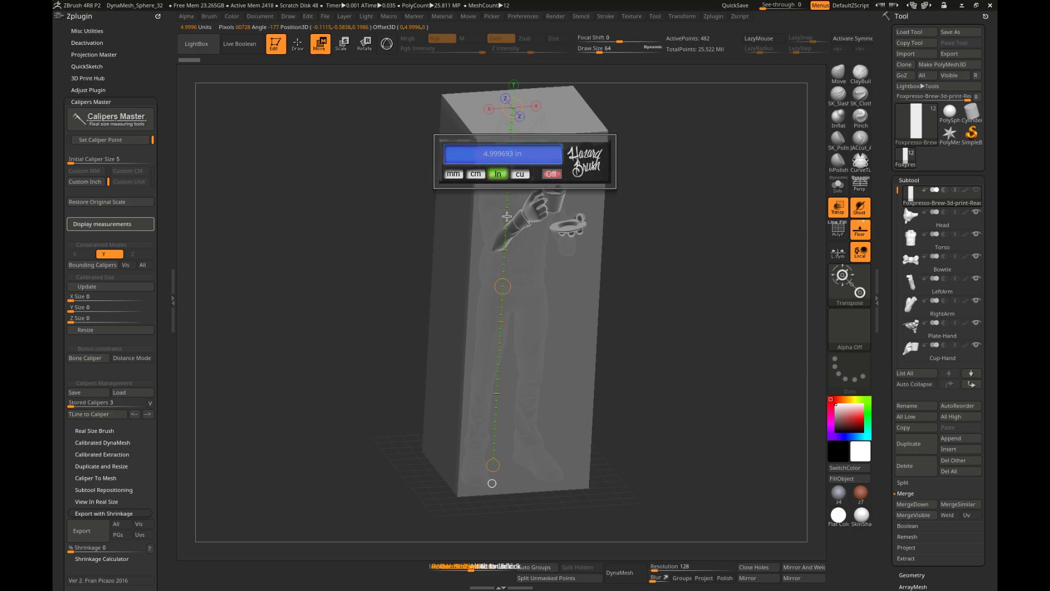
click(91, 395)
click(715, 416)
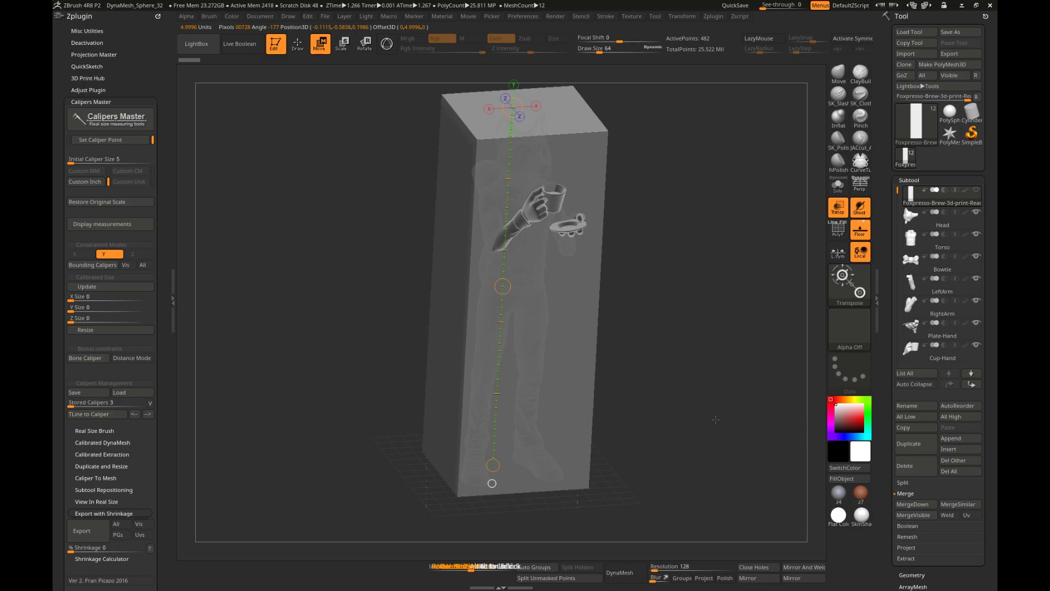
drag(716, 420, 671, 284)
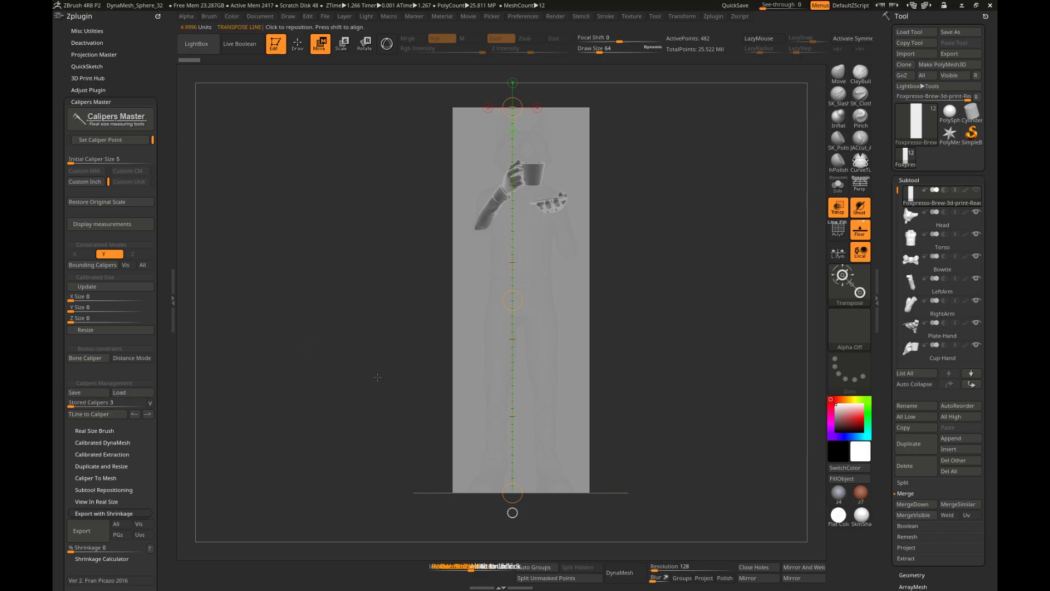
drag(481, 216, 667, 362)
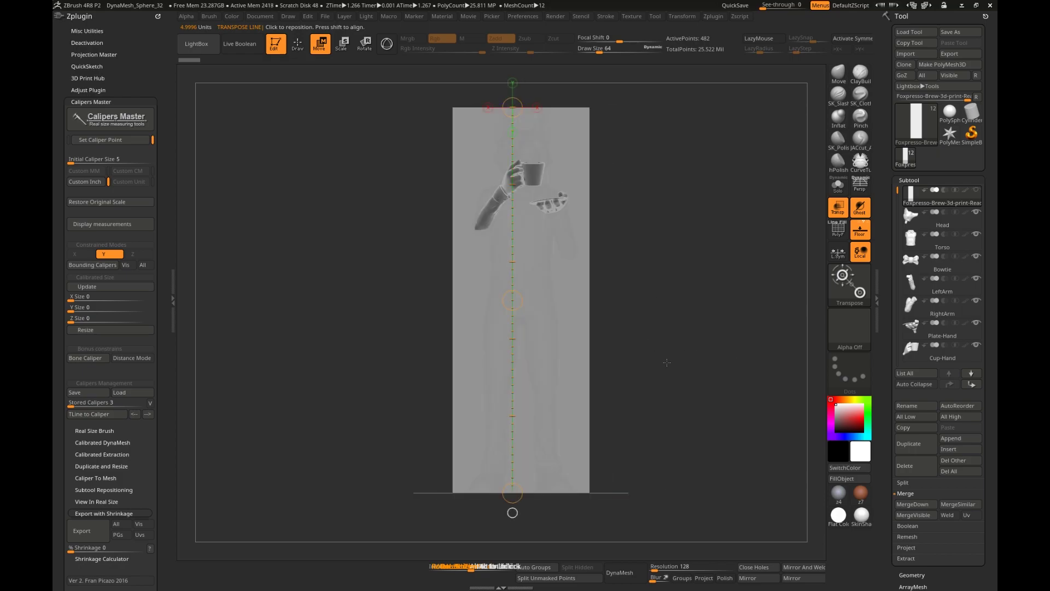